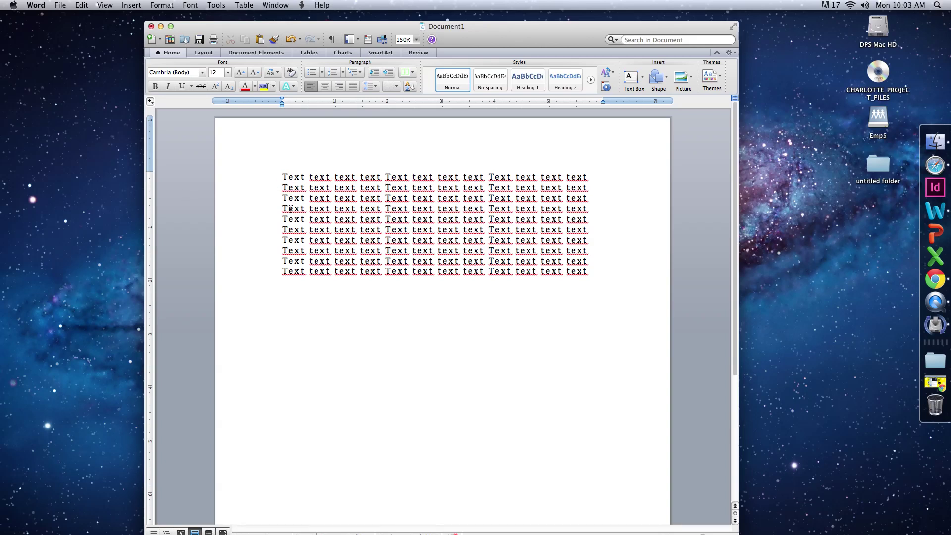
# Select all ten lines of repeated 'Text text text' sample text
pyautogui.moveTo(279, 176); pyautogui.dragTo(597, 278)
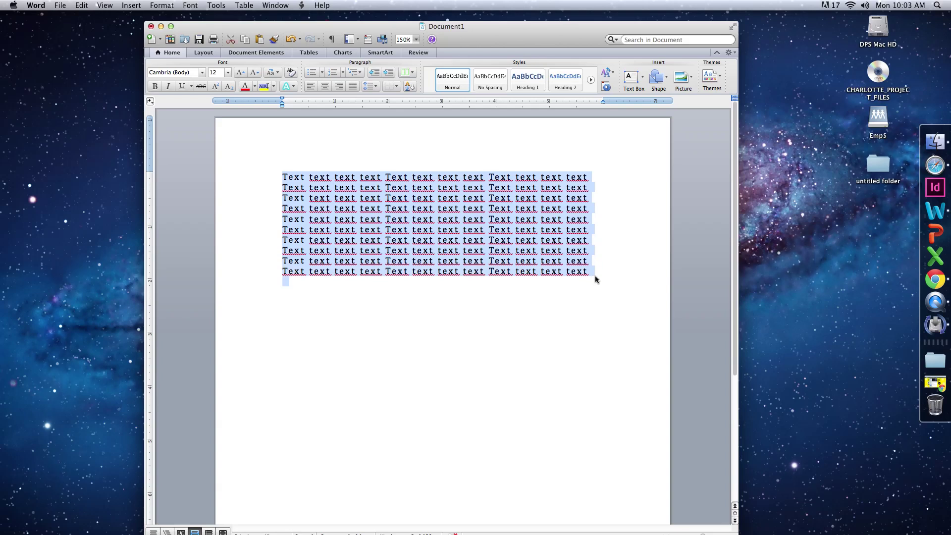
pyautogui.click(368, 88)
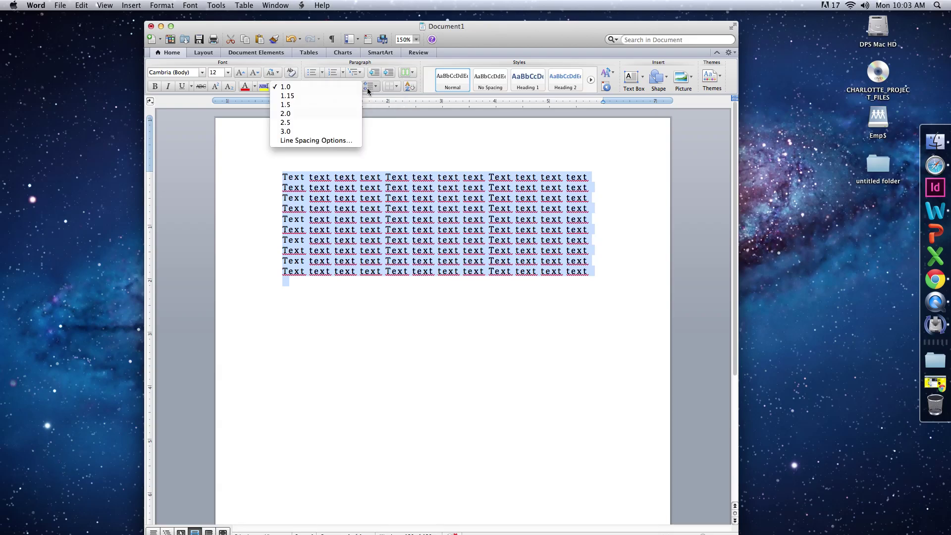
pyautogui.click(290, 115)
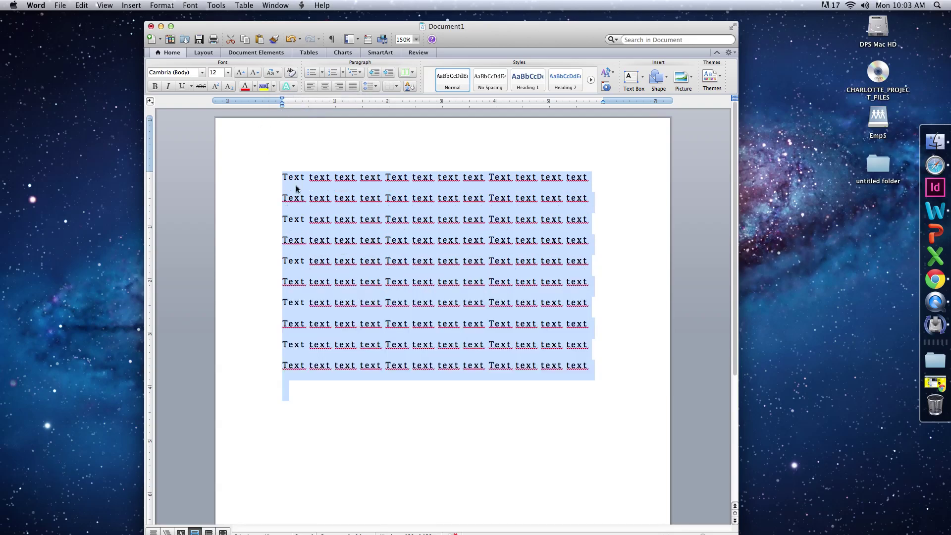
pyautogui.click(371, 85)
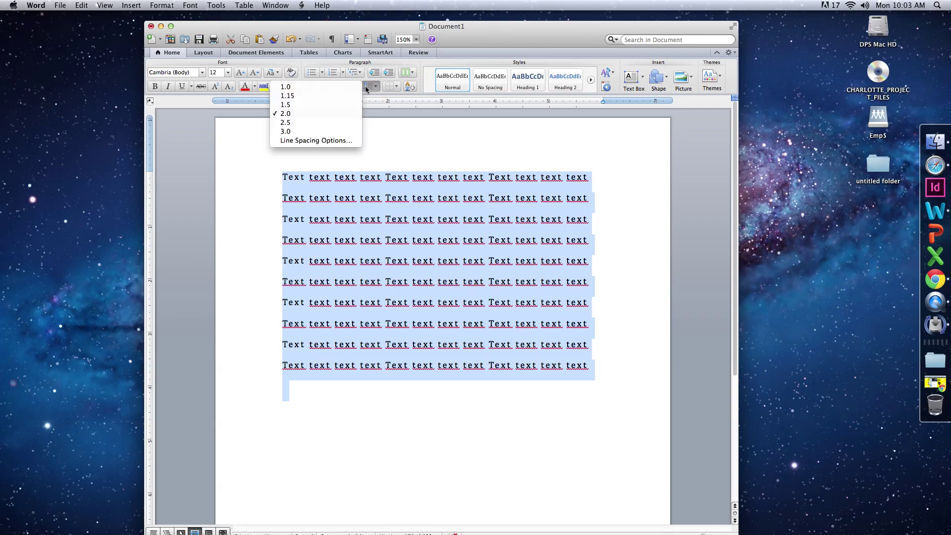
pyautogui.click(290, 105)
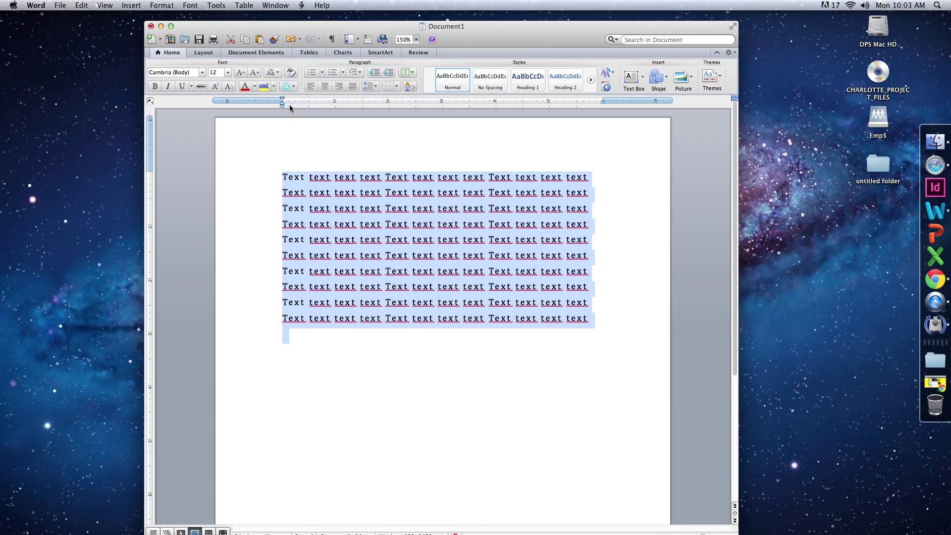
pyautogui.click(369, 86)
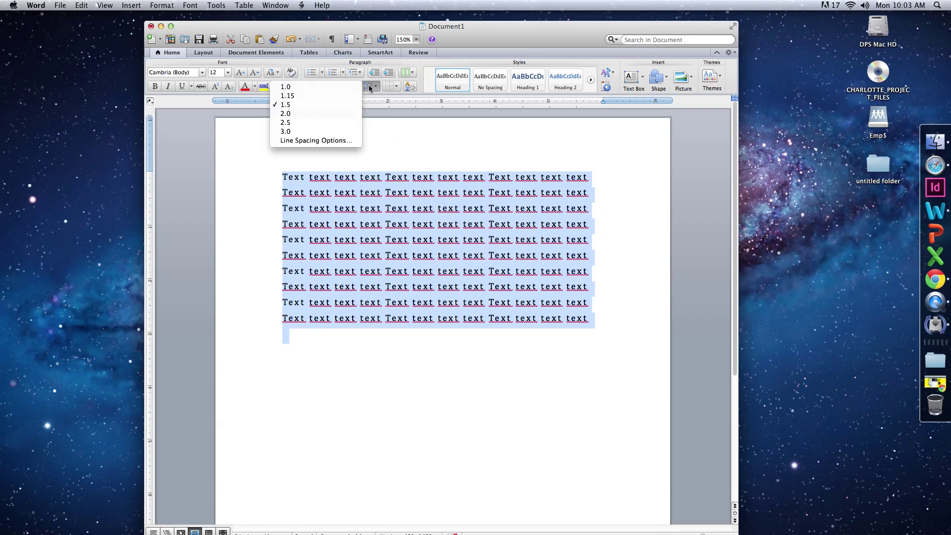
pyautogui.click(299, 88)
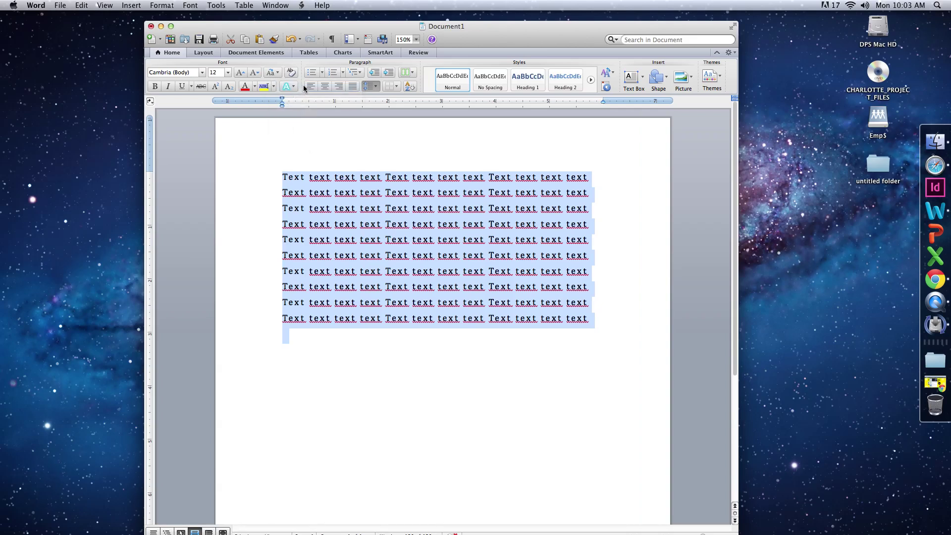
pyautogui.click(370, 88)
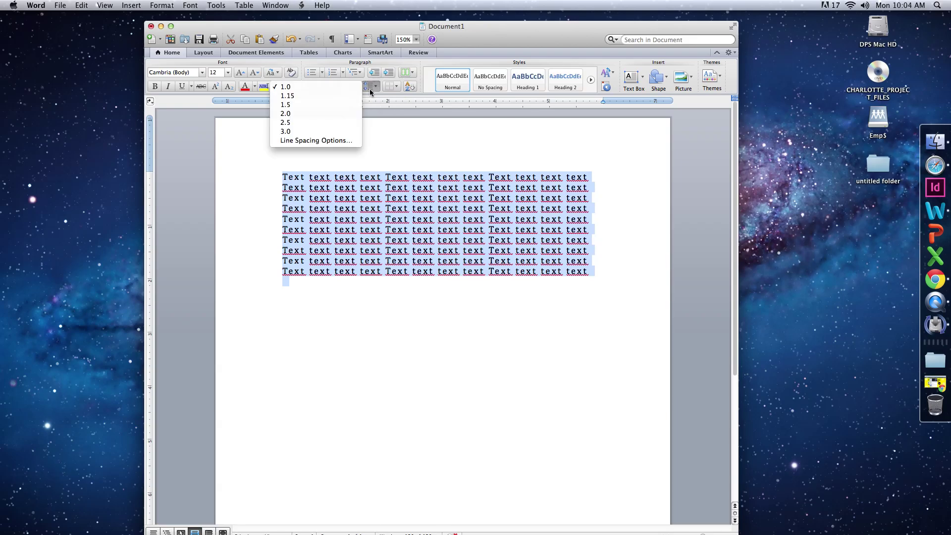
pyautogui.click(314, 125)
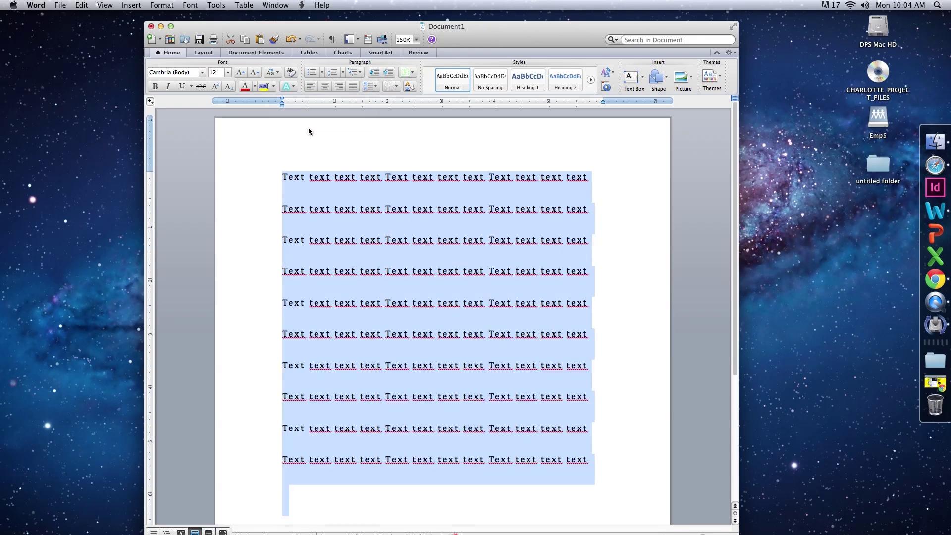
pyautogui.click(367, 87)
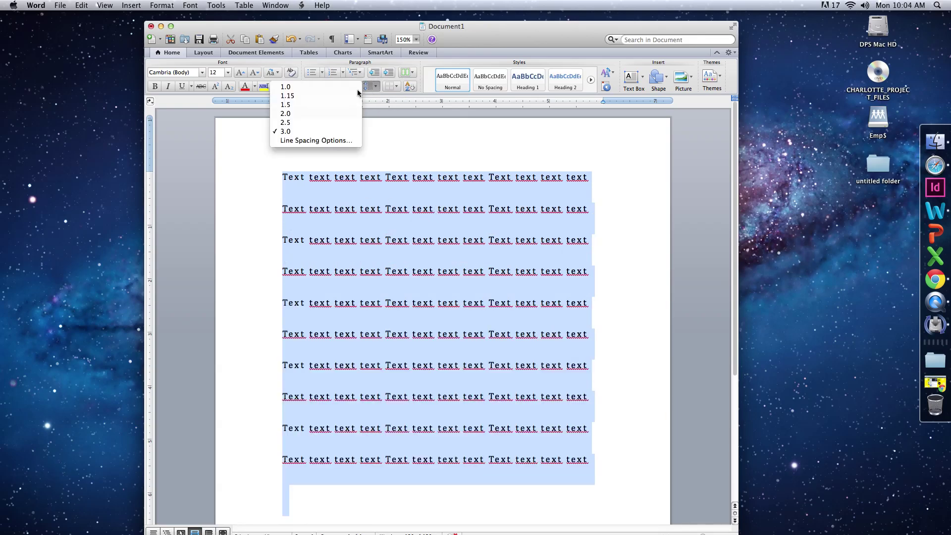
pyautogui.click(294, 89)
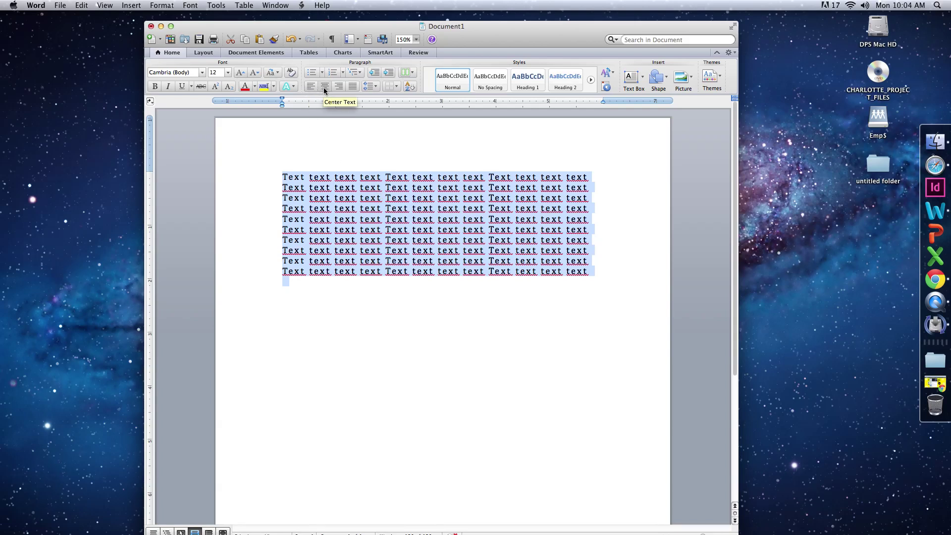
pyautogui.click(354, 87)
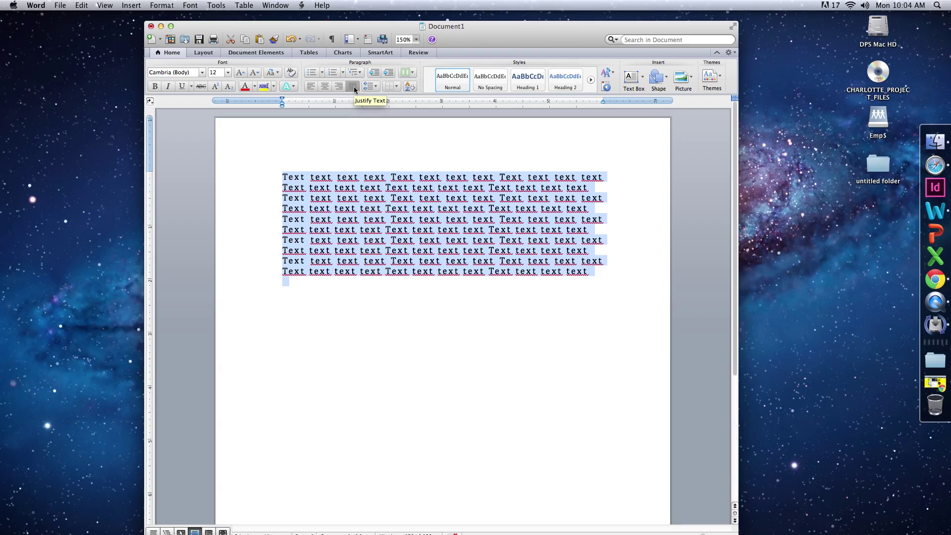
pyautogui.click(353, 86)
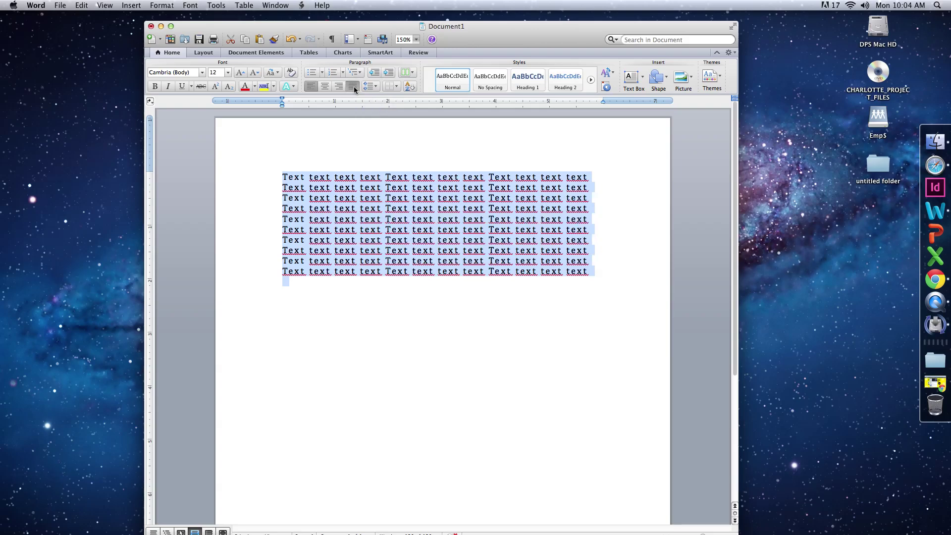
pyautogui.click(354, 86)
pyautogui.click(354, 86)
pyautogui.click(354, 86)
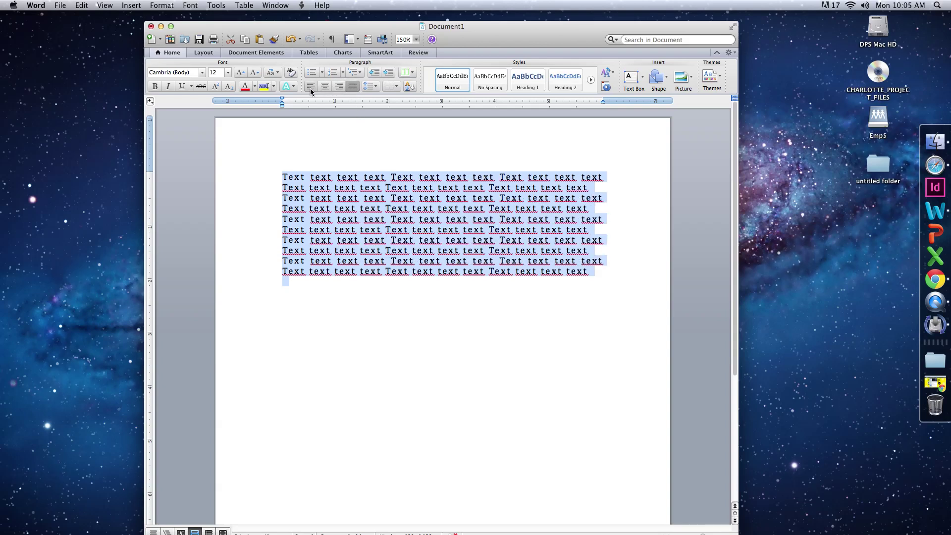
pyautogui.click(352, 88)
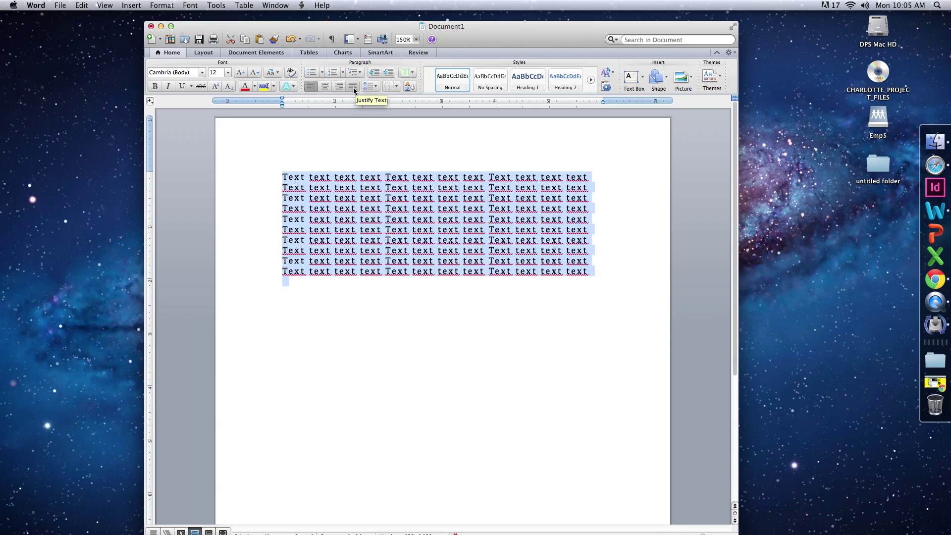
pyautogui.click(445, 250)
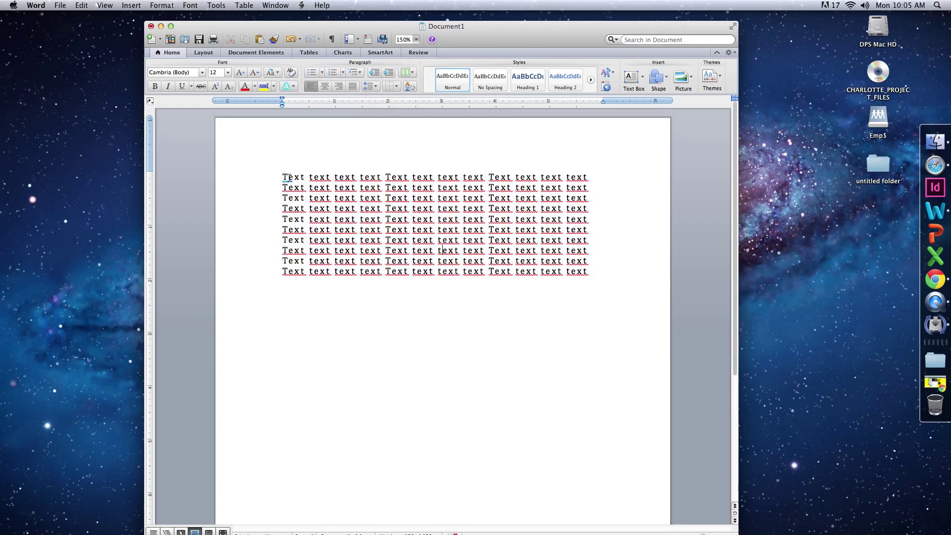
# Insert a new first line reading 'TEXT' above the sample lines and select it
pyautogui.moveTo(288, 176)
pyautogui.mouseDown()
pyautogui.moveTo(300, 177)
pyautogui.moveTo(295, 184)
pyautogui.mouseUp()
pyautogui.click(280, 167)
pyautogui.click(282, 177)
pyautogui.press('Return')
pyautogui.press('Up')
pyautogui.write('TE')
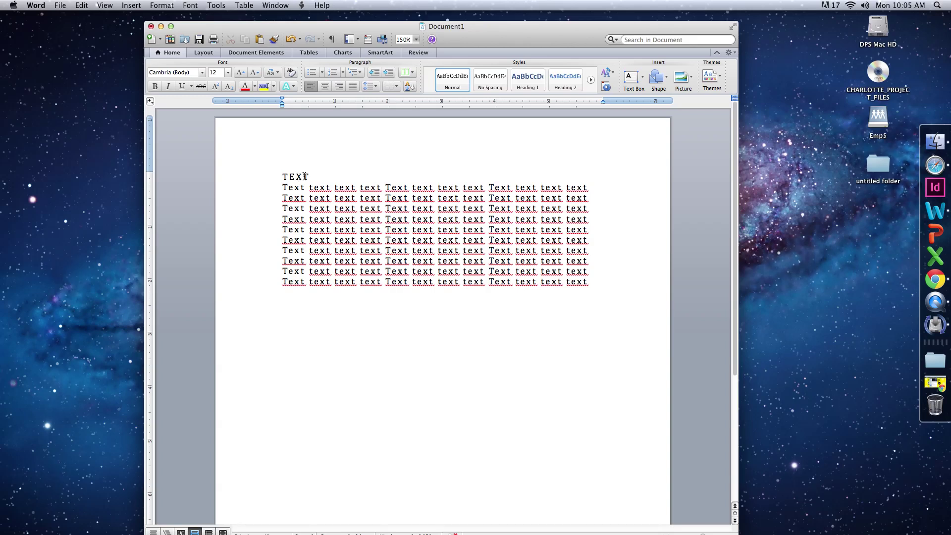
pyautogui.moveTo(292, 177); pyautogui.dragTo(286, 176)
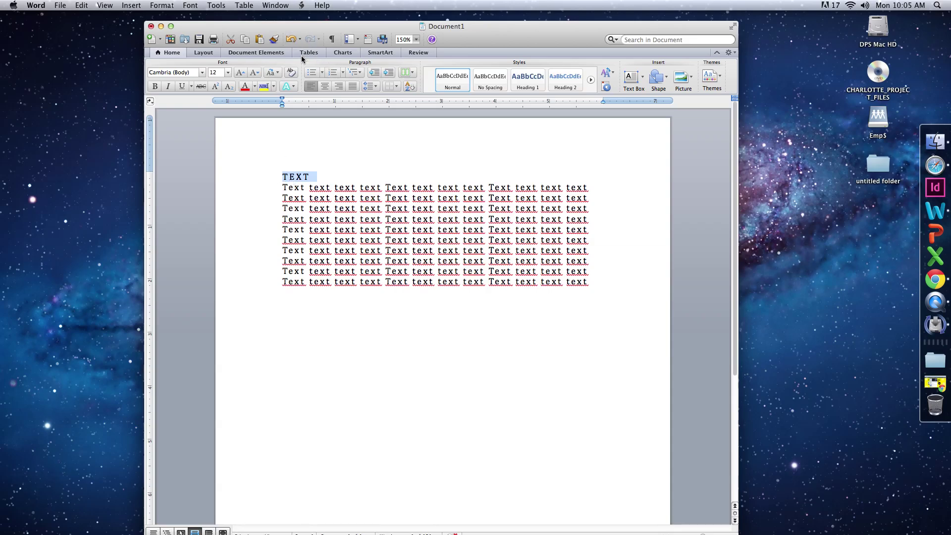
pyautogui.click(190, 6)
pyautogui.moveTo(166, 7)
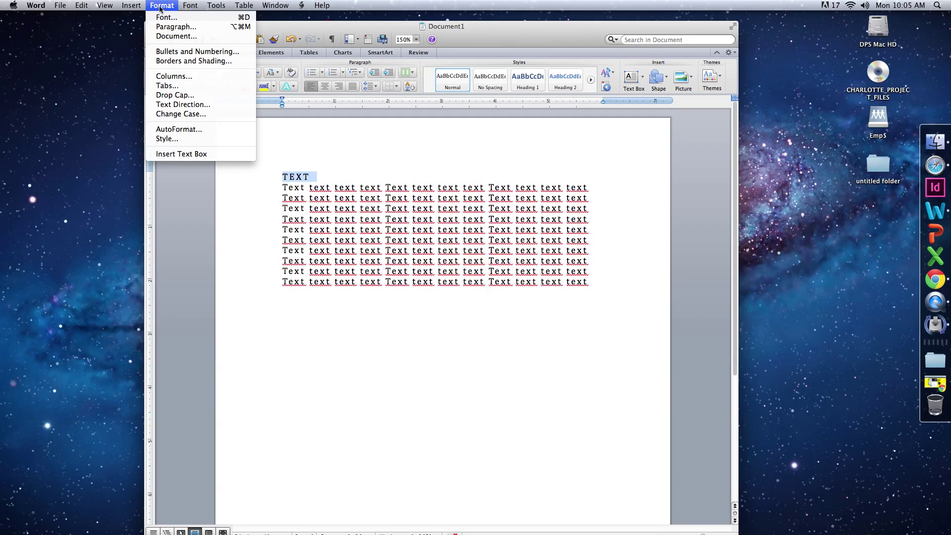
# Open Format > Font for the heading and switch to its character spacing (Advanced) settings
pyautogui.click(384, 170)
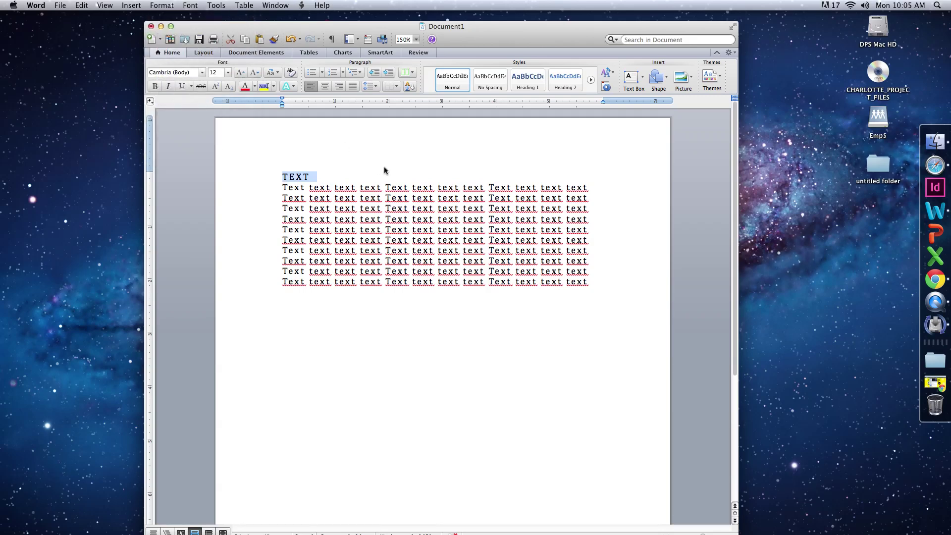
pyautogui.click(162, 6)
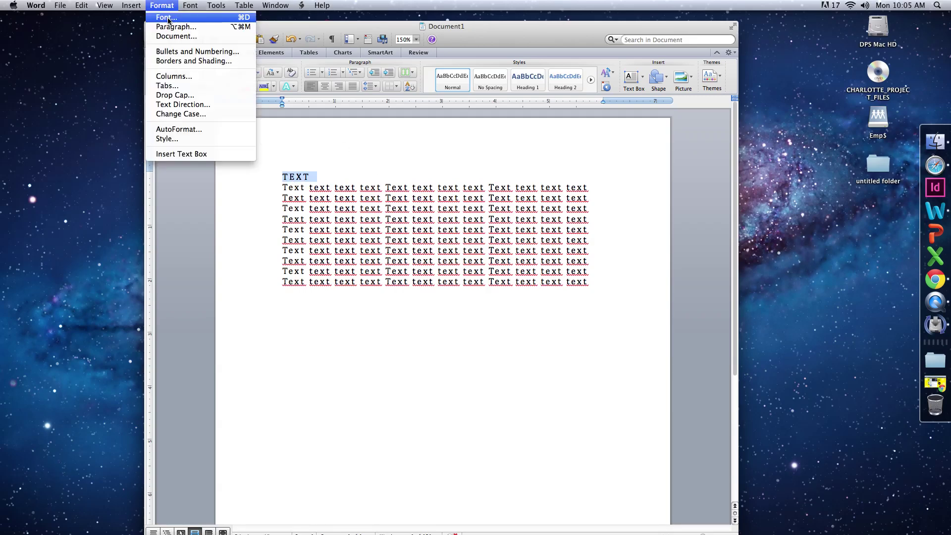
pyautogui.click(168, 19)
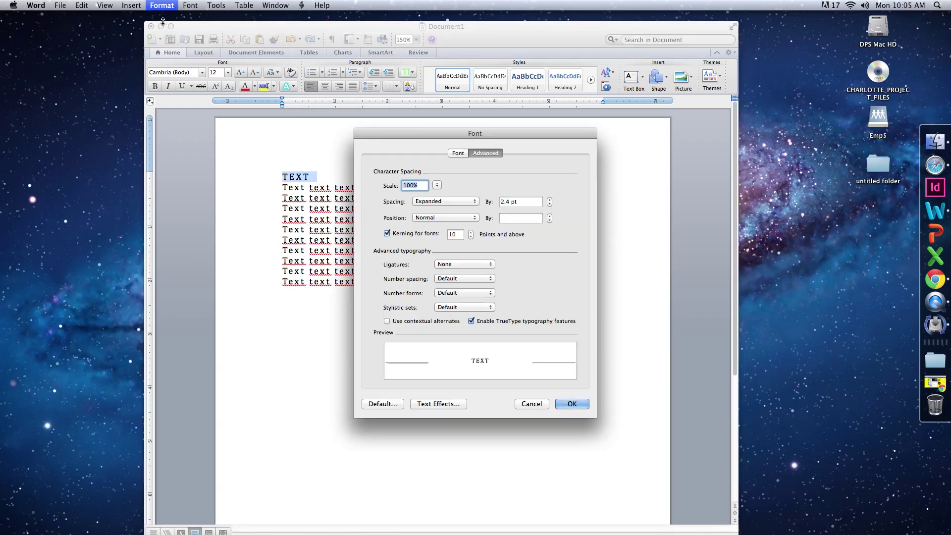
pyautogui.click(458, 153)
pyautogui.click(457, 154)
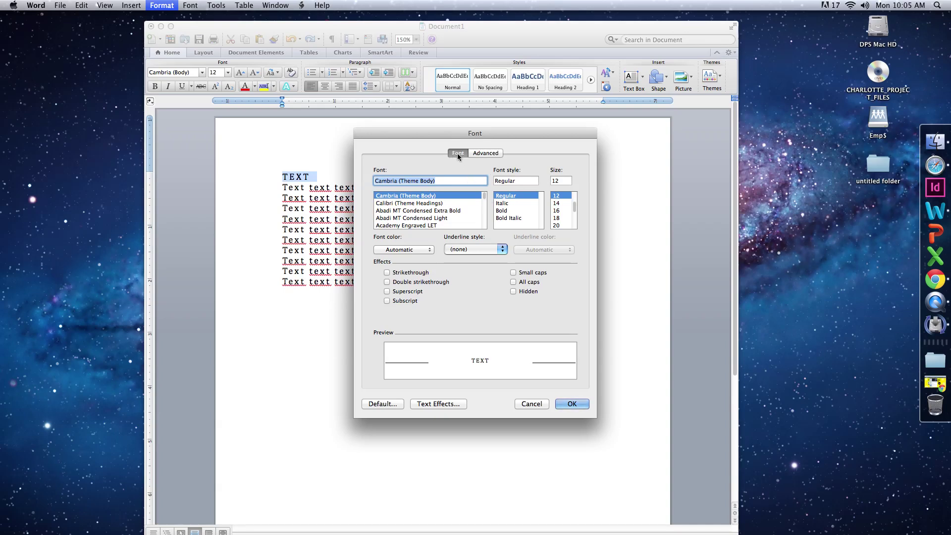
pyautogui.click(487, 154)
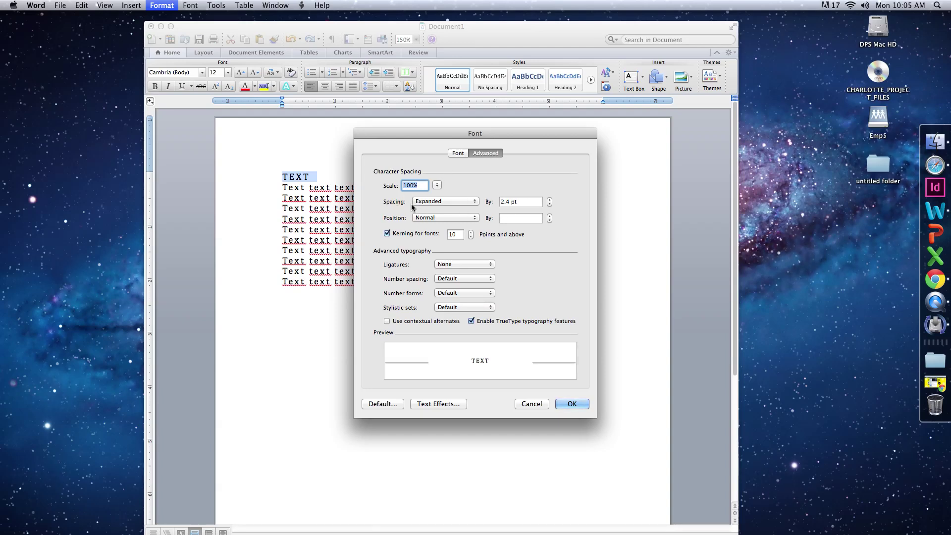
# Try Condensed and Normal spacing, then choose Expanded and raise it to 3.1 pt
pyautogui.click(455, 203)
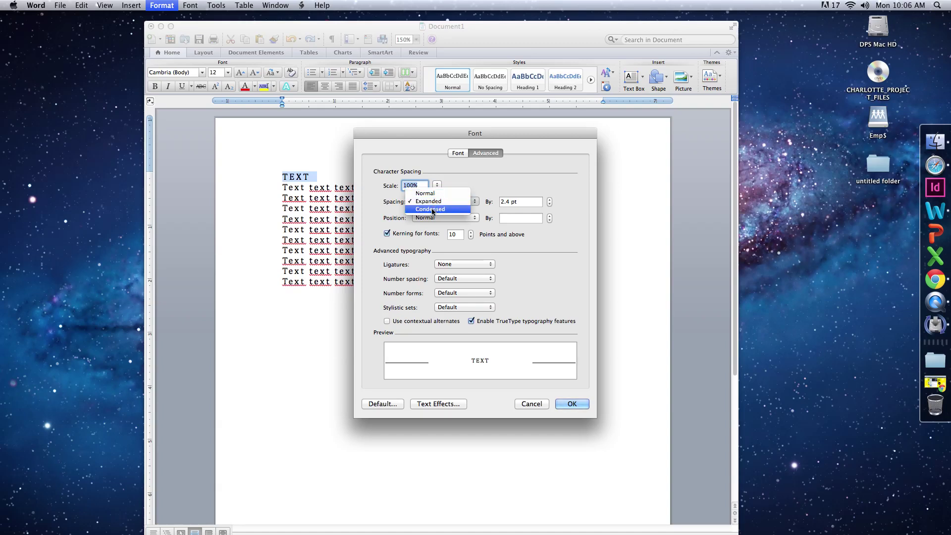
pyautogui.click(432, 209)
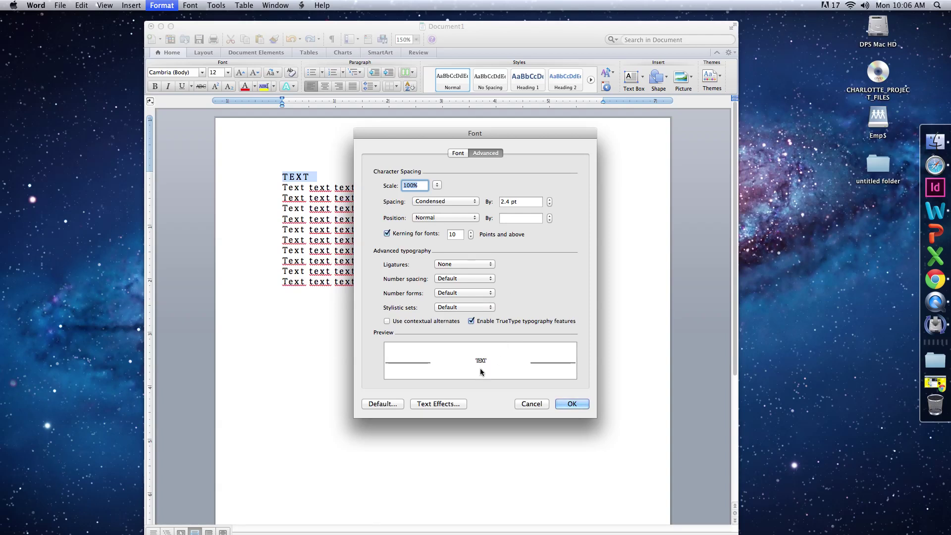
pyautogui.click(446, 204)
pyautogui.click(430, 185)
pyautogui.click(455, 203)
pyautogui.click(453, 209)
pyautogui.click(550, 199)
pyautogui.click(550, 199)
pyautogui.click(550, 199)
pyautogui.click(550, 199)
pyautogui.click(550, 199)
pyautogui.click(550, 199)
pyautogui.click(550, 200)
pyautogui.click(528, 216)
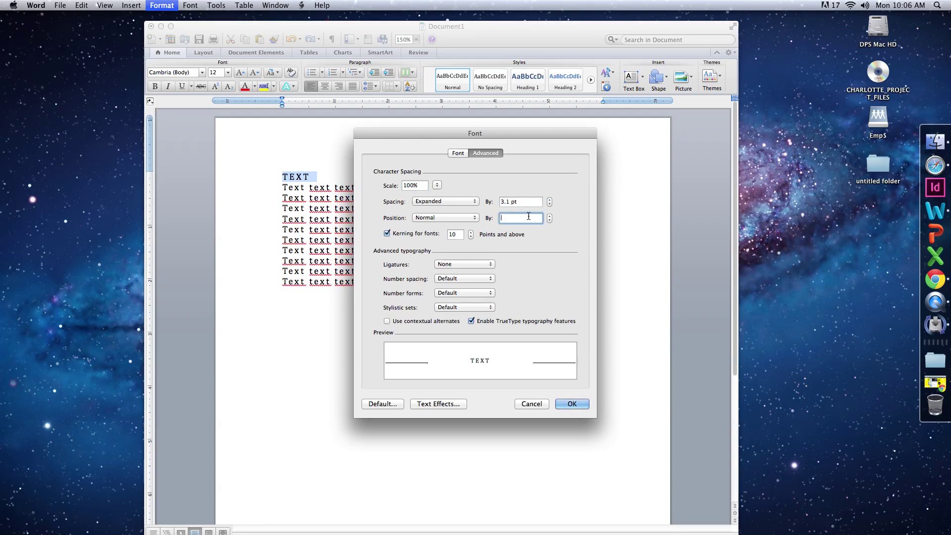
# Switch to Condensed spacing and step the amount through 2.7 pt and 1.6 pt to 0.9 pt
pyautogui.click(476, 203)
pyautogui.click(448, 209)
pyautogui.click(550, 200)
pyautogui.click(549, 201)
pyautogui.click(549, 201)
pyautogui.click(549, 200)
pyautogui.click(550, 200)
pyautogui.click(550, 201)
pyautogui.click(550, 203)
pyautogui.click(549, 203)
pyautogui.click(550, 204)
pyautogui.click(549, 203)
pyautogui.click(549, 203)
pyautogui.click(550, 203)
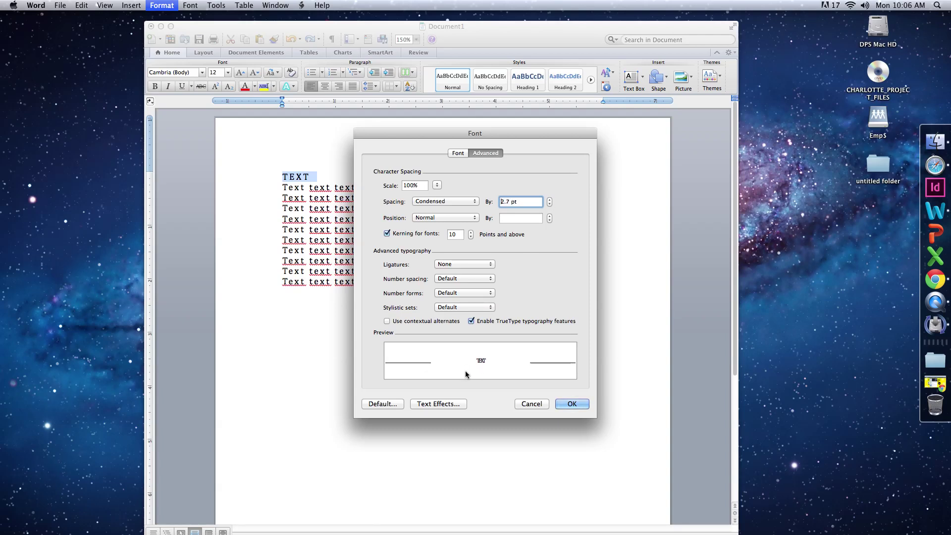
pyautogui.click(550, 203)
pyautogui.click(550, 202)
pyautogui.click(550, 199)
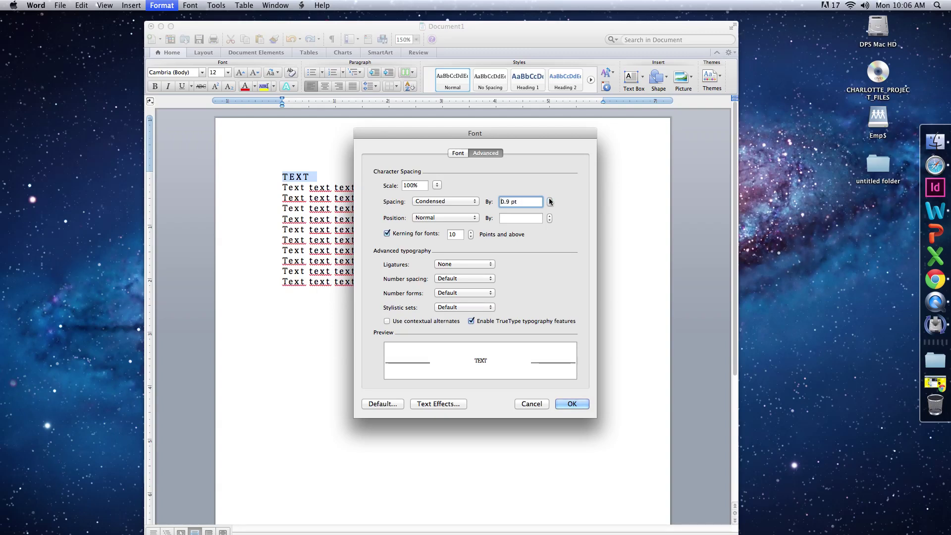
# Toggle briefly to Expanded, return to Condensed, and set the amount to 1.9 pt
pyautogui.click(463, 201)
pyautogui.click(446, 193)
pyautogui.click(445, 201)
pyautogui.click(445, 209)
pyautogui.click(550, 204)
pyautogui.click(550, 204)
pyautogui.click(548, 203)
# Set the condensed spacing to 4 pt, apply it, and reselect the 'TEXT' heading
pyautogui.press('super+a')
pyautogui.write('4')
pyautogui.press('Return')
pyautogui.moveTo(299, 183)
pyautogui.mouseDown()
pyautogui.moveTo(277, 176)
pyautogui.moveTo(290, 182)
pyautogui.mouseUp()
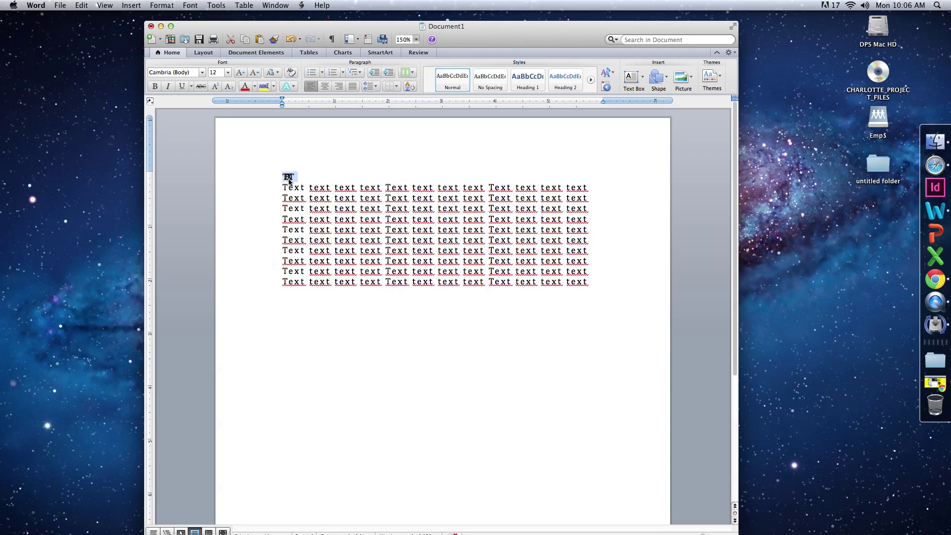